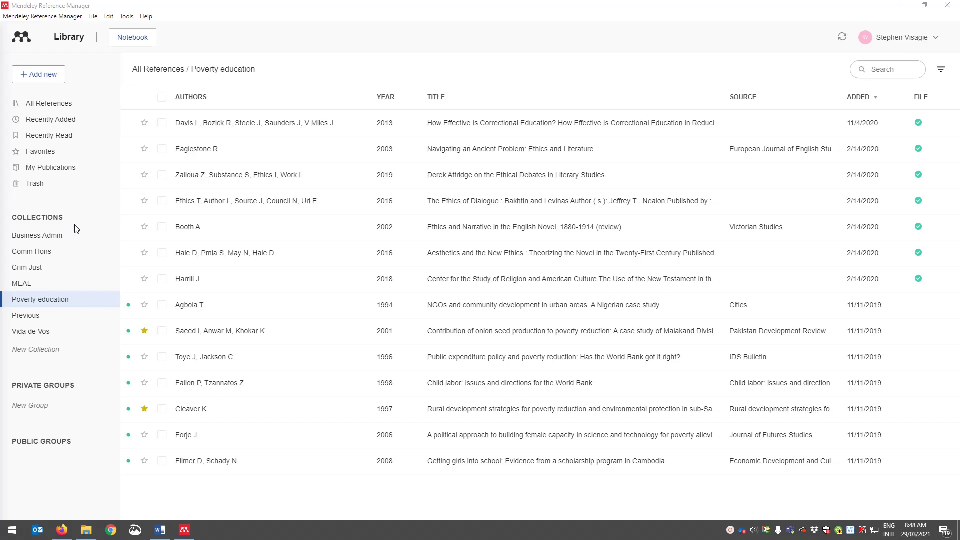
Browse the whole library under All References, then return to Poverty education.
{"action": "left_click", "coordinate": [60, 108]}
{"action": "scroll", "coordinate": [470, 297], "scroll_direction": "down", "scroll_amount": 5}
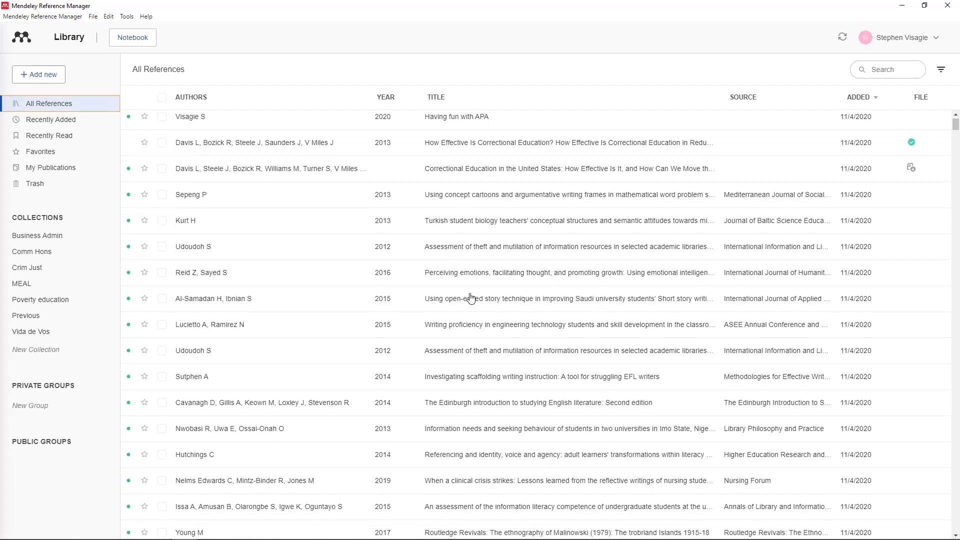
{"action": "scroll", "coordinate": [470, 298], "scroll_direction": "up", "scroll_amount": 5}
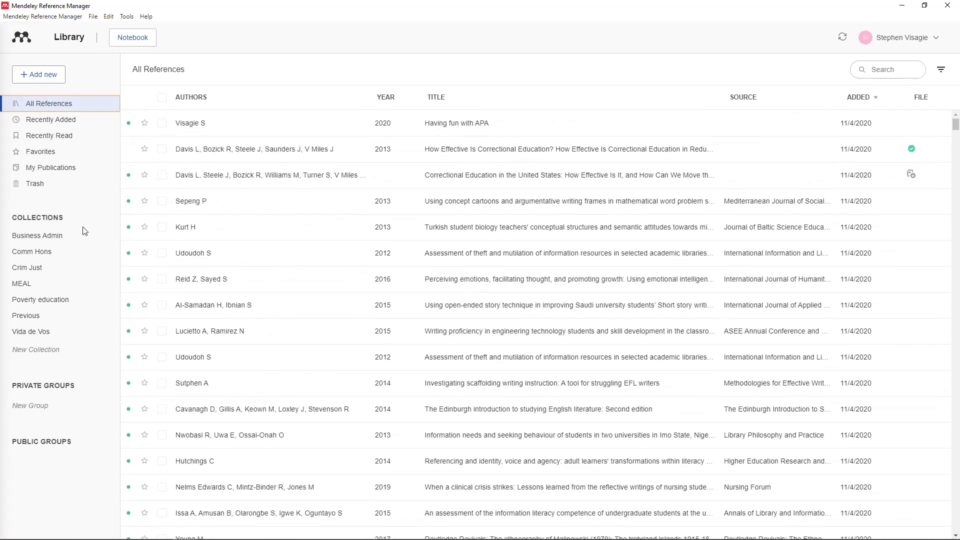
{"action": "left_click", "coordinate": [43, 304]}
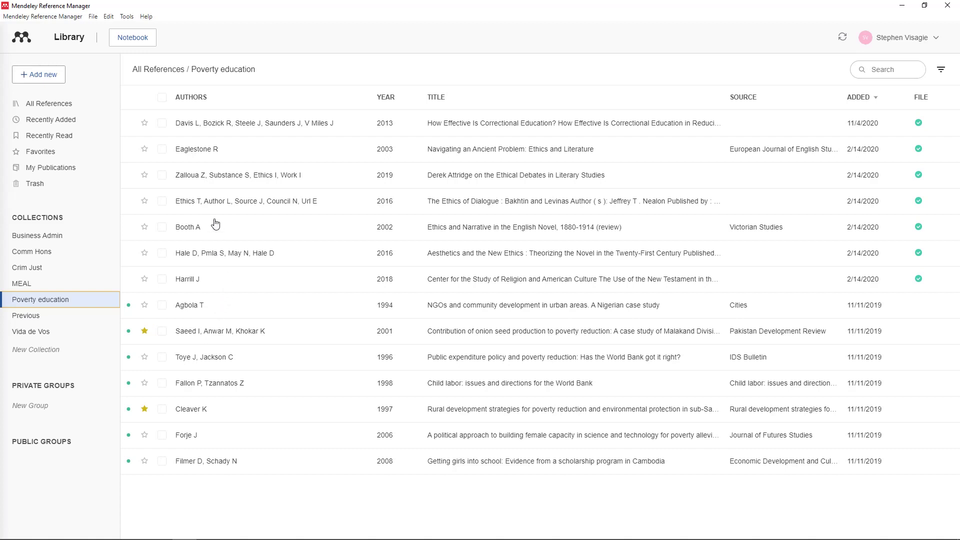
Star the correctional education and ethics and literature references, and confirm them under Favorites.
{"action": "left_click", "coordinate": [144, 123]}
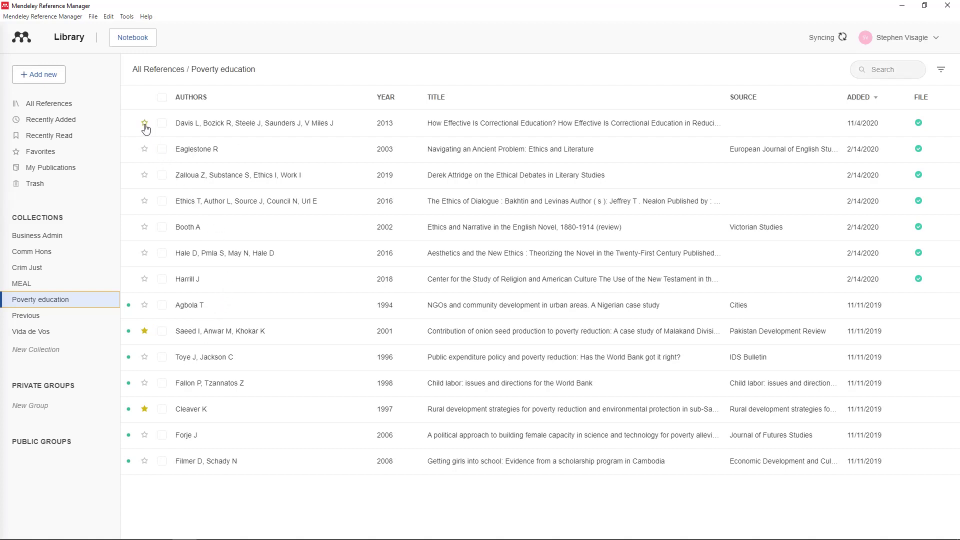
{"action": "left_click", "coordinate": [145, 150]}
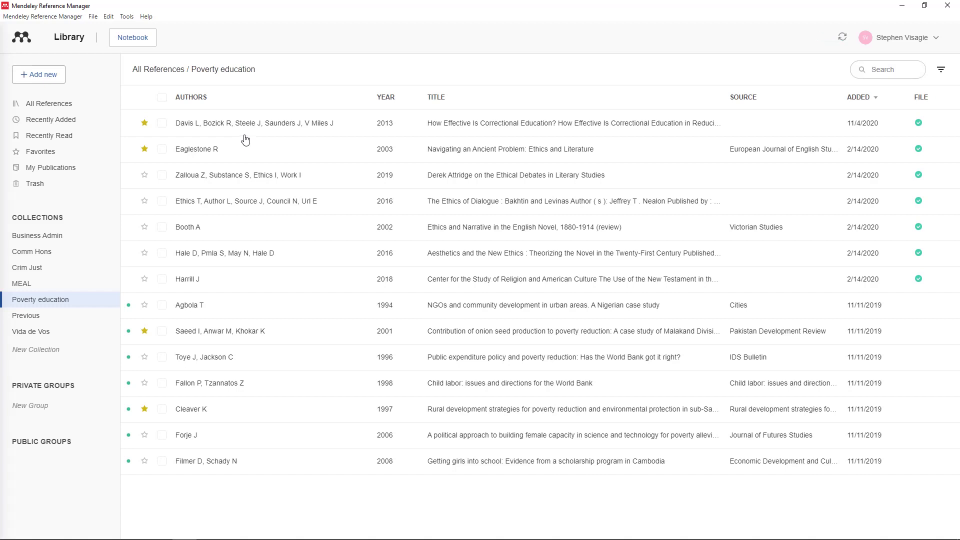
{"action": "left_click", "coordinate": [41, 156]}
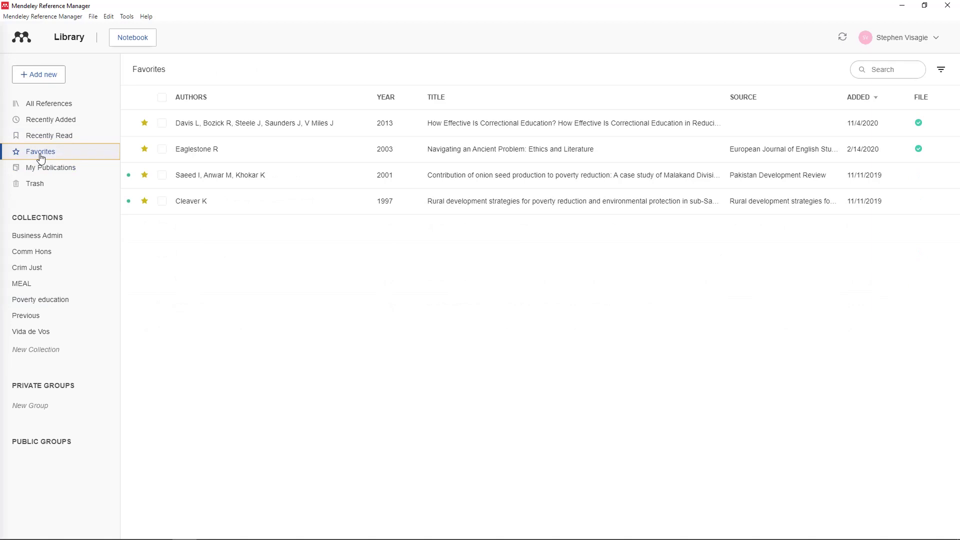
{"action": "left_click", "coordinate": [42, 108]}
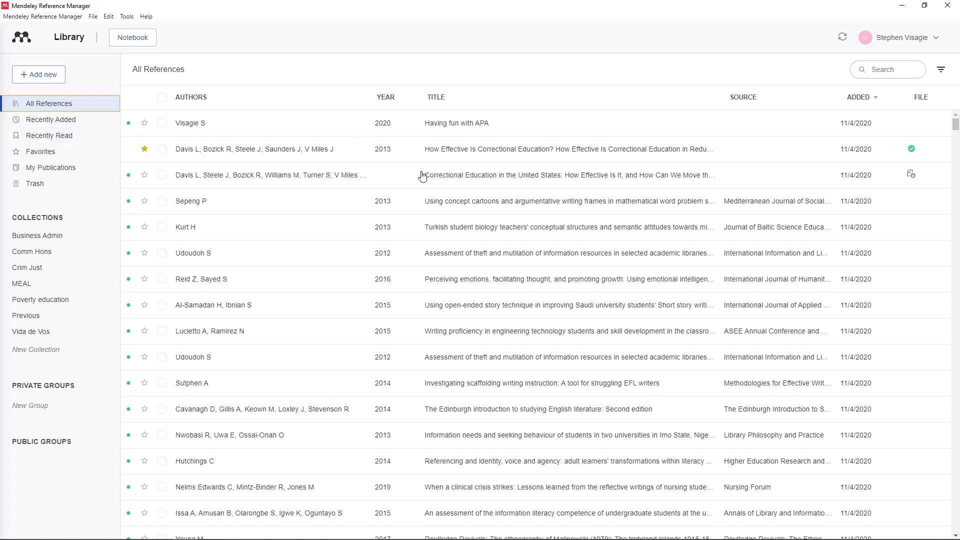
{"action": "left_click", "coordinate": [50, 301]}
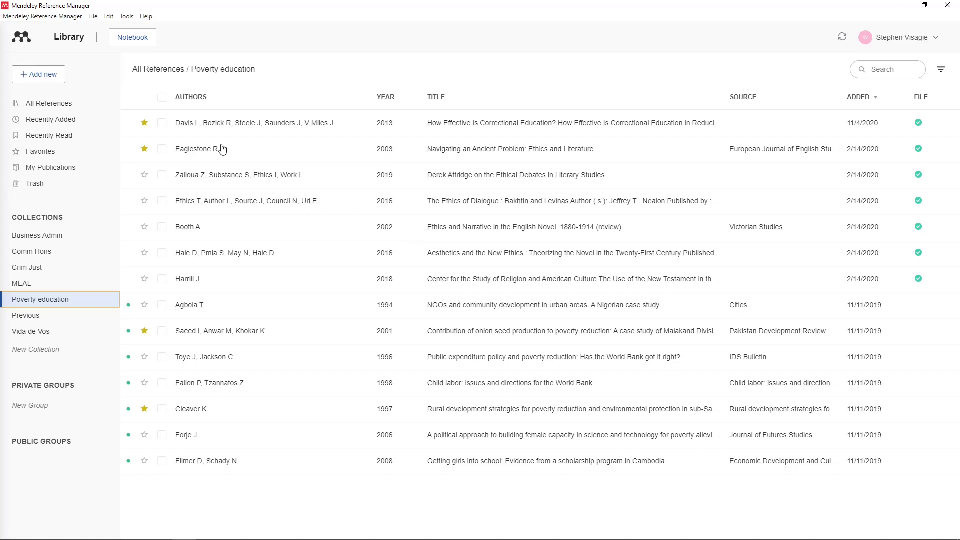
{"action": "left_click", "coordinate": [58, 78]}
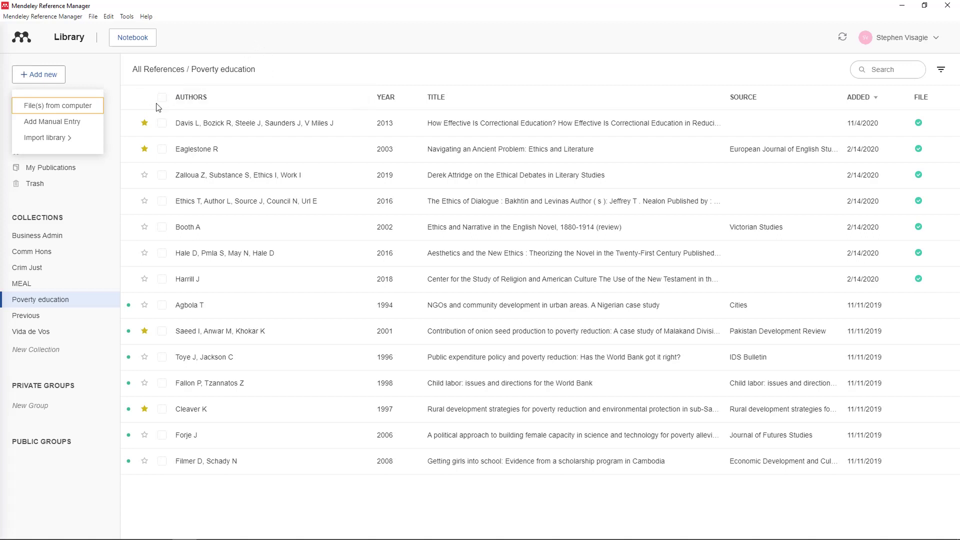
{"action": "left_click", "coordinate": [78, 111]}
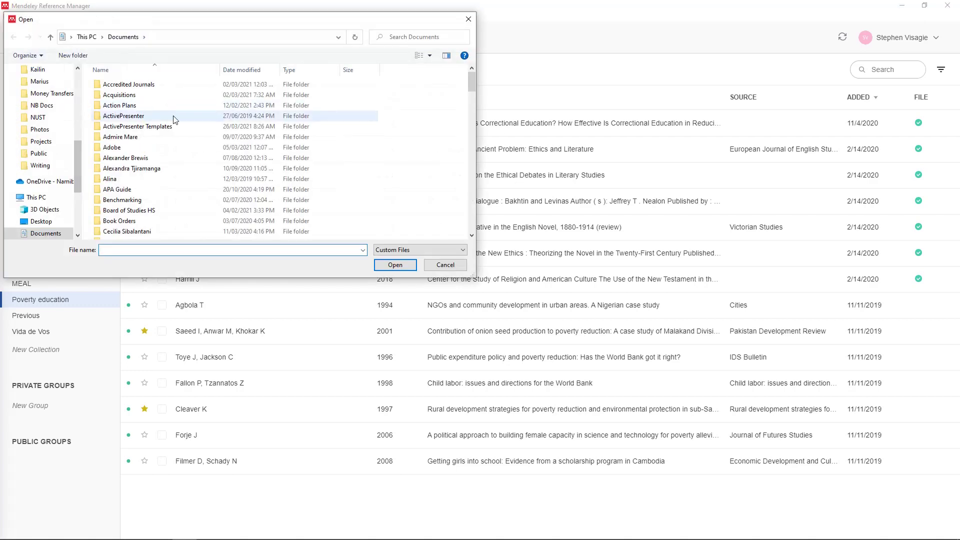
{"action": "scroll", "coordinate": [186, 127], "scroll_direction": "down", "scroll_amount": 1}
{"action": "scroll", "coordinate": [190, 132], "scroll_direction": "down", "scroll_amount": 2}
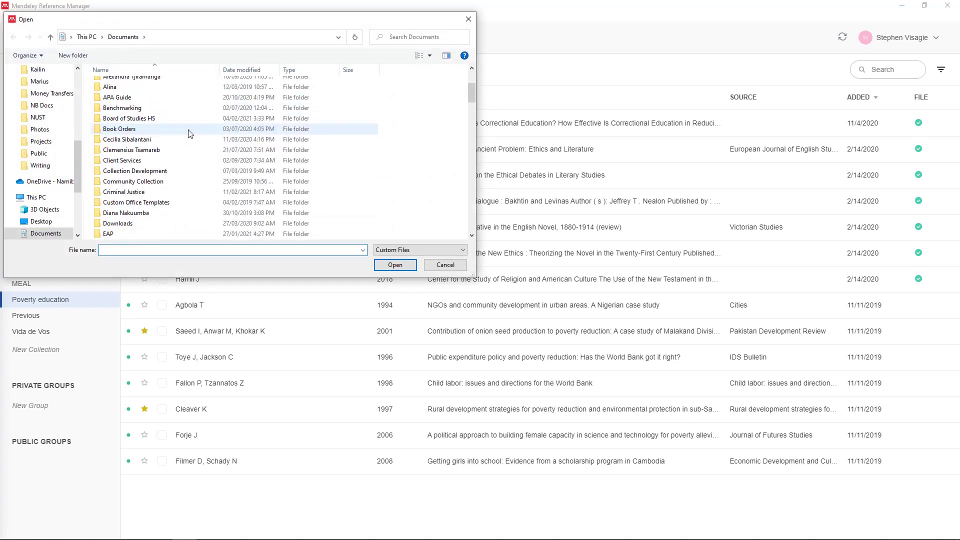
{"action": "scroll", "coordinate": [189, 133], "scroll_direction": "down", "scroll_amount": 2}
{"action": "scroll", "coordinate": [190, 135], "scroll_direction": "down", "scroll_amount": 1}
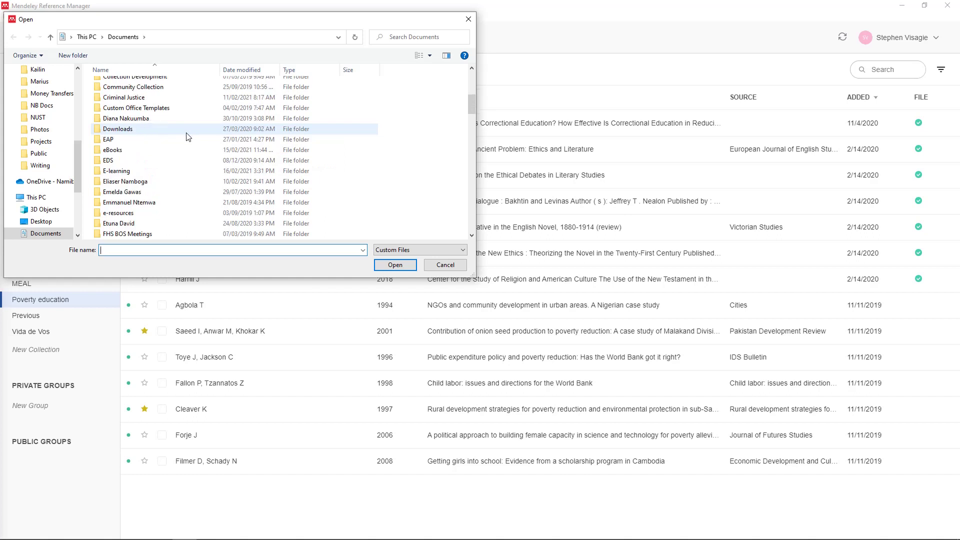
{"action": "scroll", "coordinate": [188, 136], "scroll_direction": "down", "scroll_amount": 1}
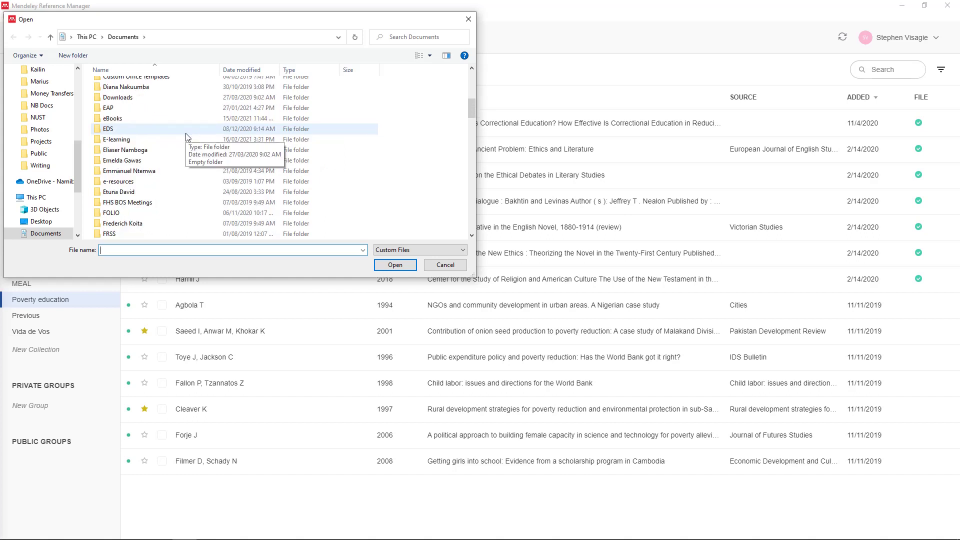
{"action": "double_click", "coordinate": [132, 193]}
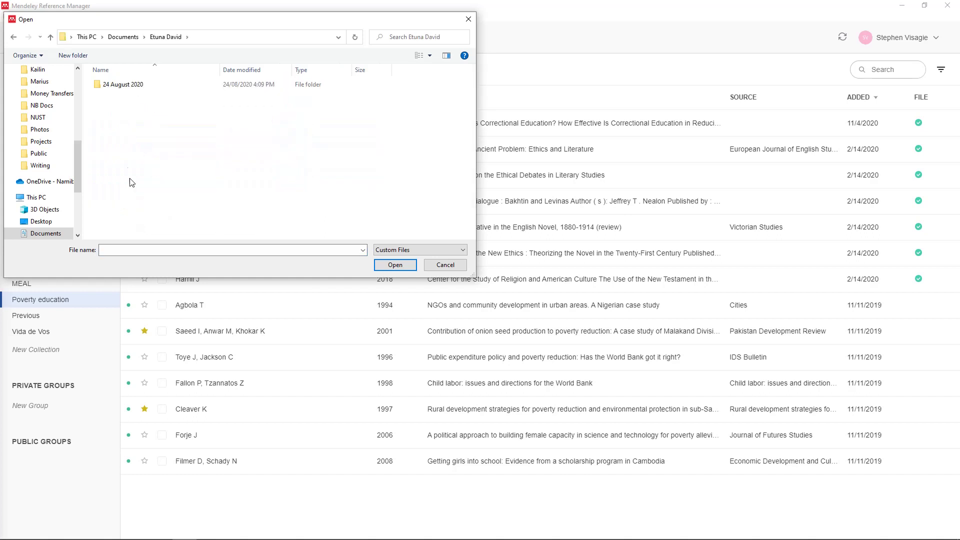
{"action": "left_click", "coordinate": [124, 88]}
{"action": "double_click", "coordinate": [124, 88]}
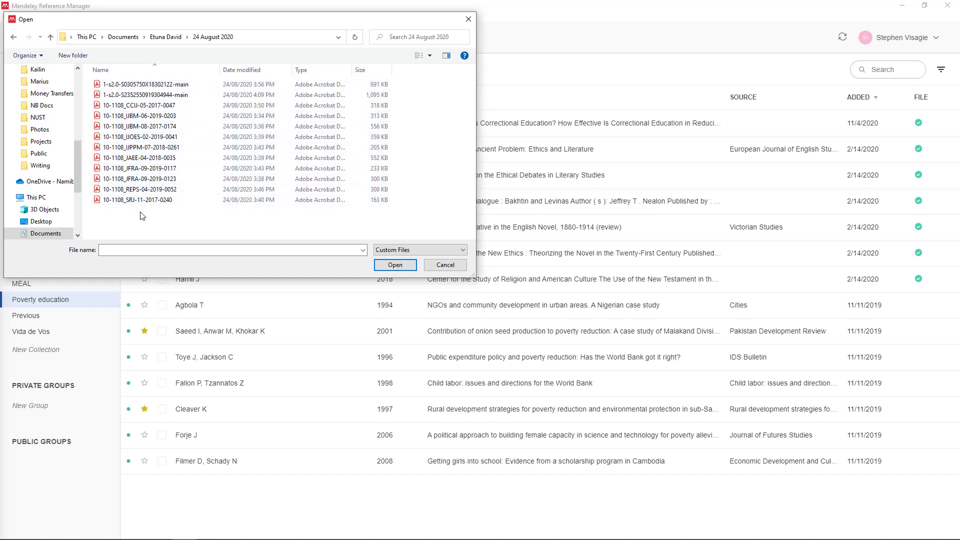
{"action": "left_click_drag", "start_coordinate": [139, 210], "coordinate": [169, 97]}
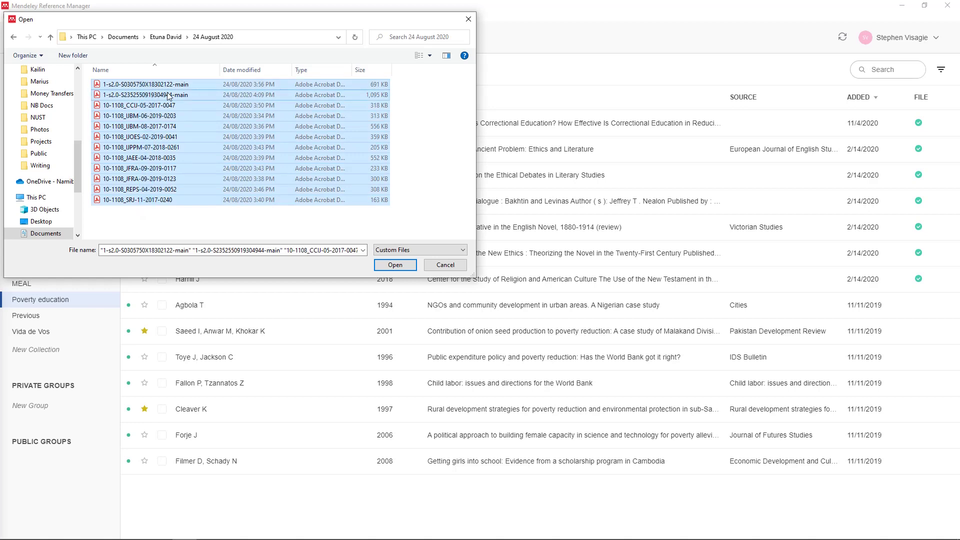
{"action": "left_click", "coordinate": [468, 19]}
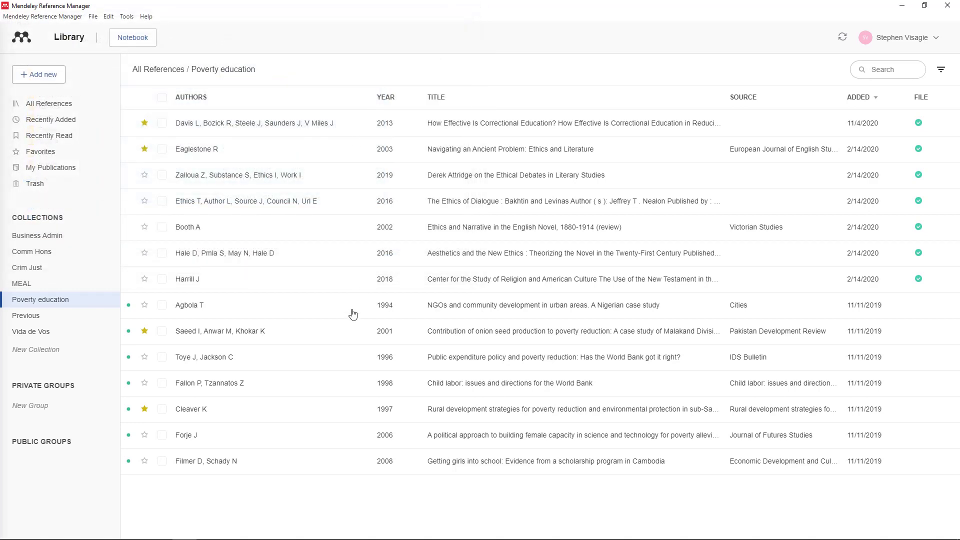
Cancel the blank Journal Article manual entry, then view the Import library formats under Add new.
{"action": "left_click", "coordinate": [60, 78]}
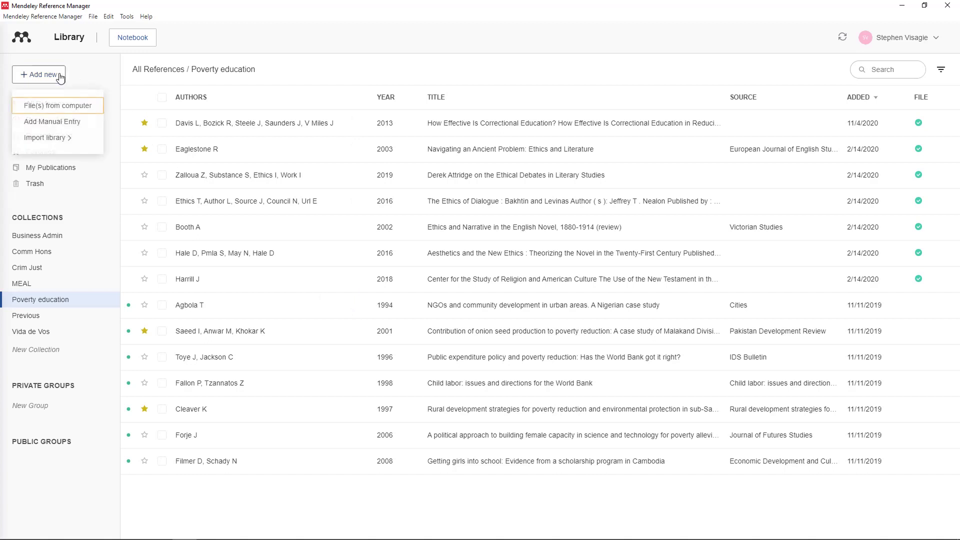
{"action": "left_click", "coordinate": [64, 122]}
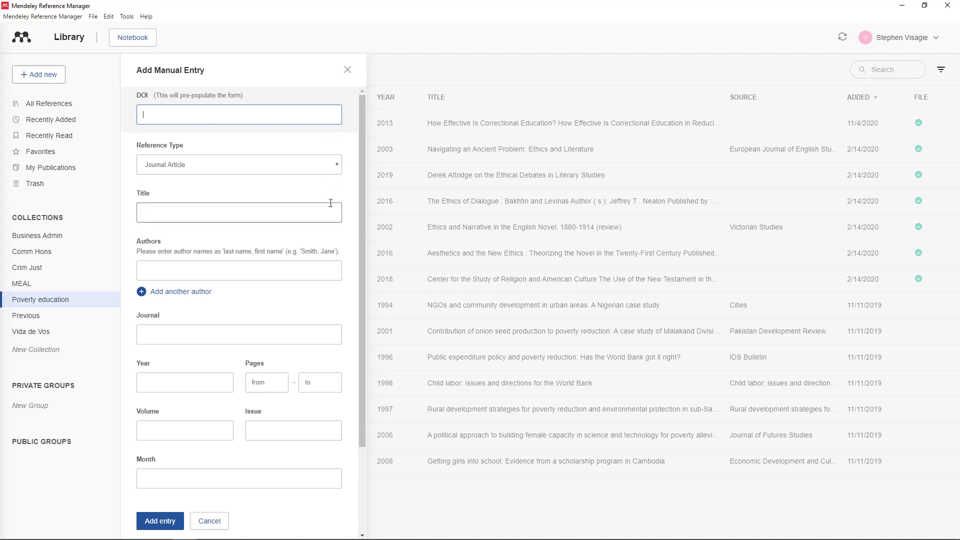
{"action": "left_click", "coordinate": [339, 166]}
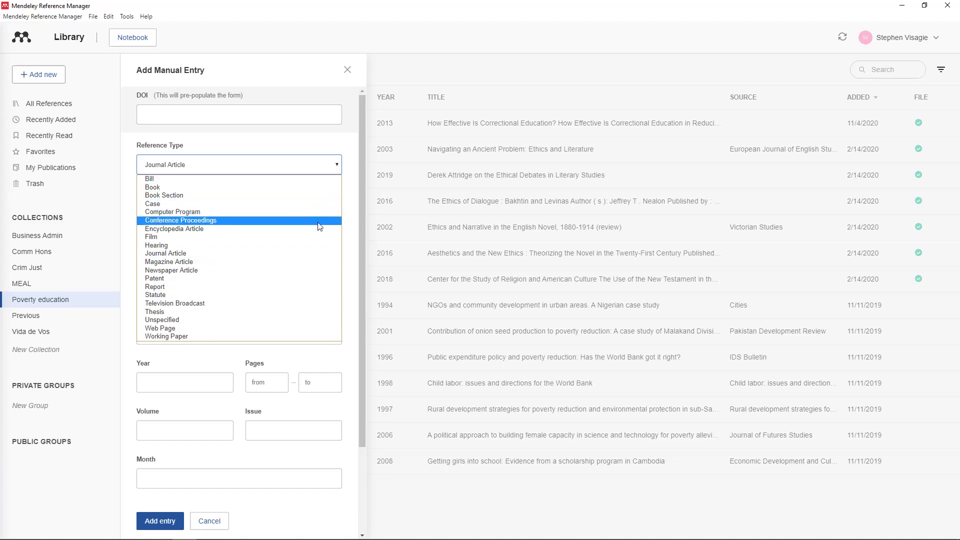
{"action": "left_click", "coordinate": [349, 153]}
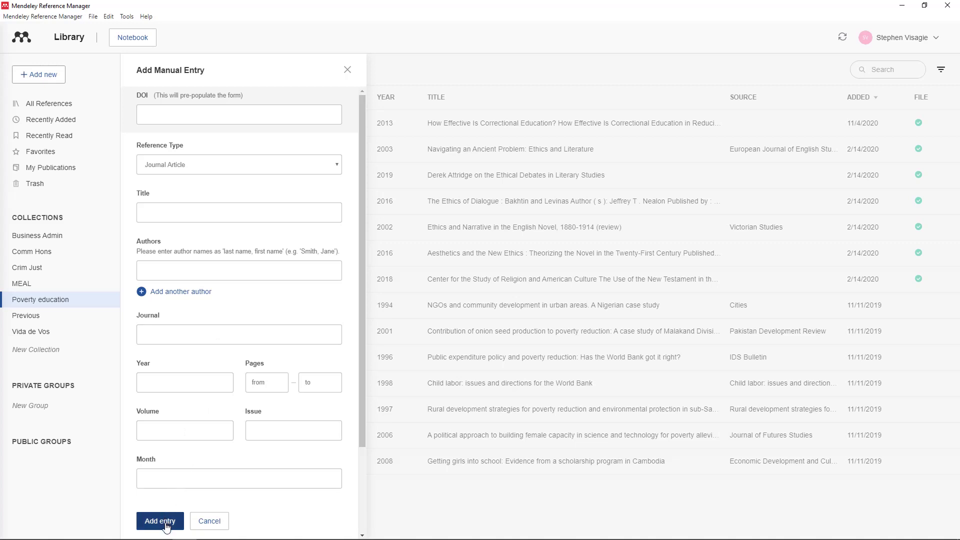
{"action": "left_click", "coordinate": [209, 521]}
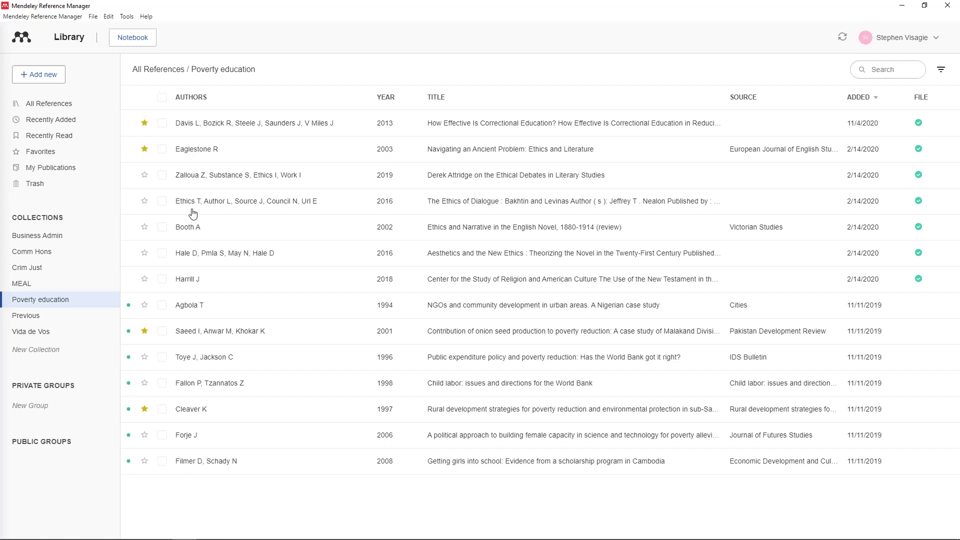
{"action": "left_click", "coordinate": [50, 83]}
{"action": "mouse_move", "coordinate": [54, 144]}
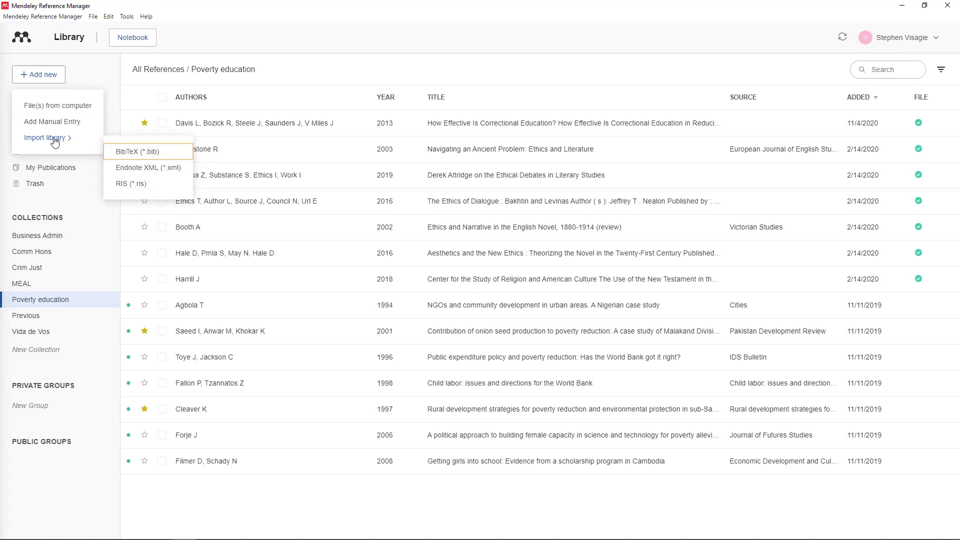
Show the 'So far so good?' SDGs article record and review its Export Manager formats, exporting nothing.
{"action": "mouse_move", "coordinate": [153, 536]}
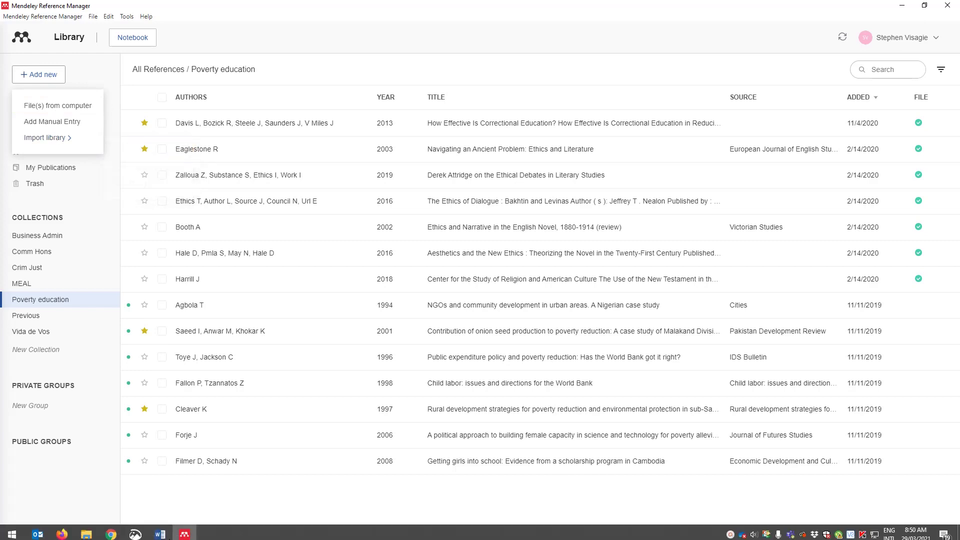
{"action": "left_click", "coordinate": [68, 534]}
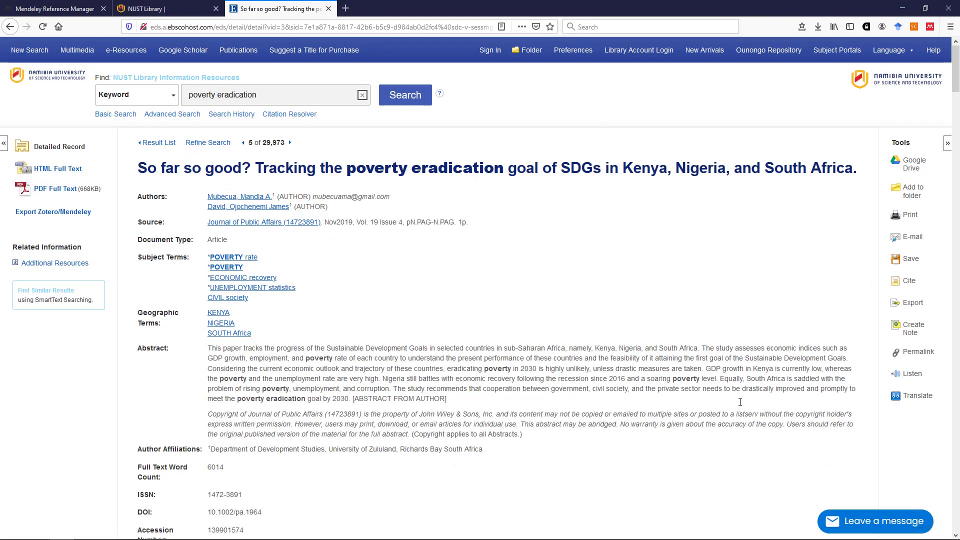
{"action": "left_click", "coordinate": [913, 303]}
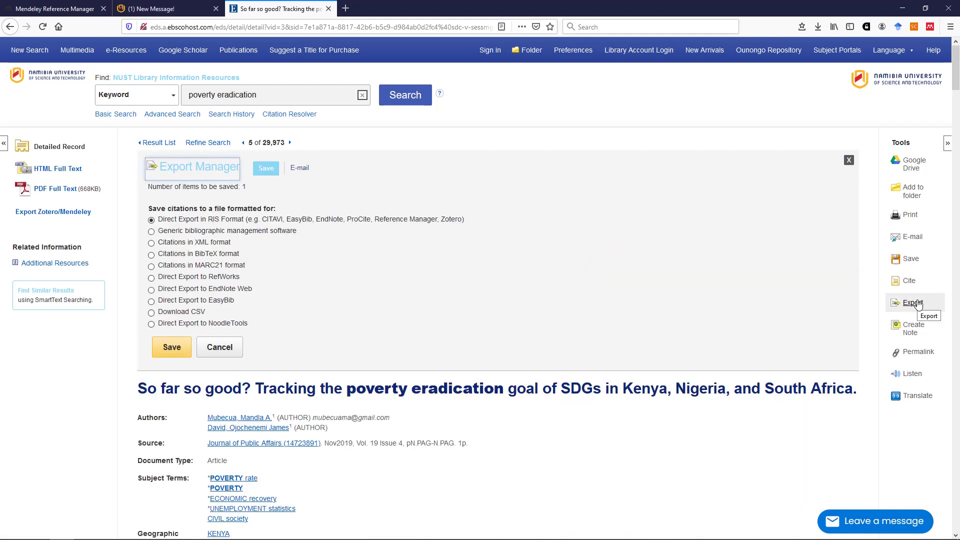
{"action": "left_click", "coordinate": [849, 160]}
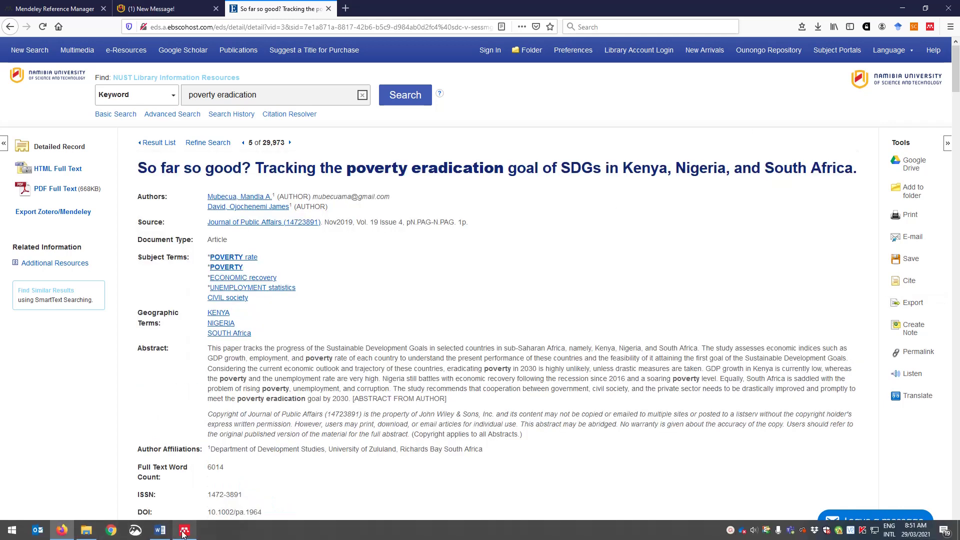
Back in Mendeley, find Install Mendeley Web Importer under Tools, then close the menu.
{"action": "left_click", "coordinate": [185, 530]}
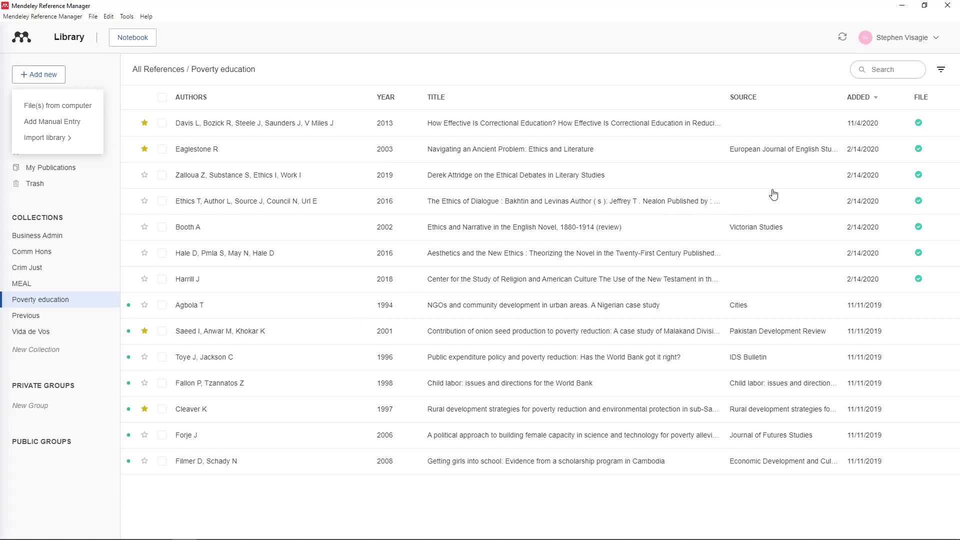
{"action": "left_click", "coordinate": [127, 18]}
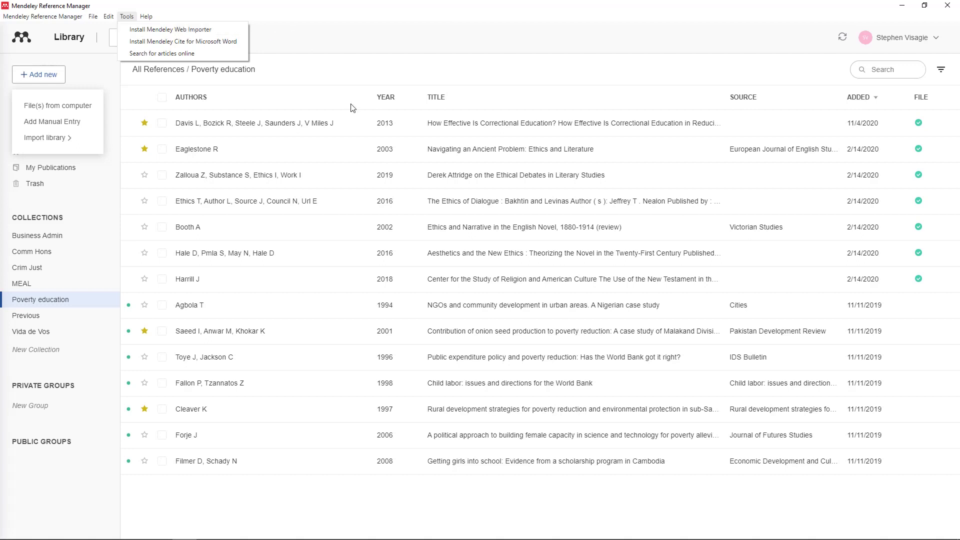
{"action": "left_click", "coordinate": [379, 32]}
{"action": "mouse_move", "coordinate": [207, 537]}
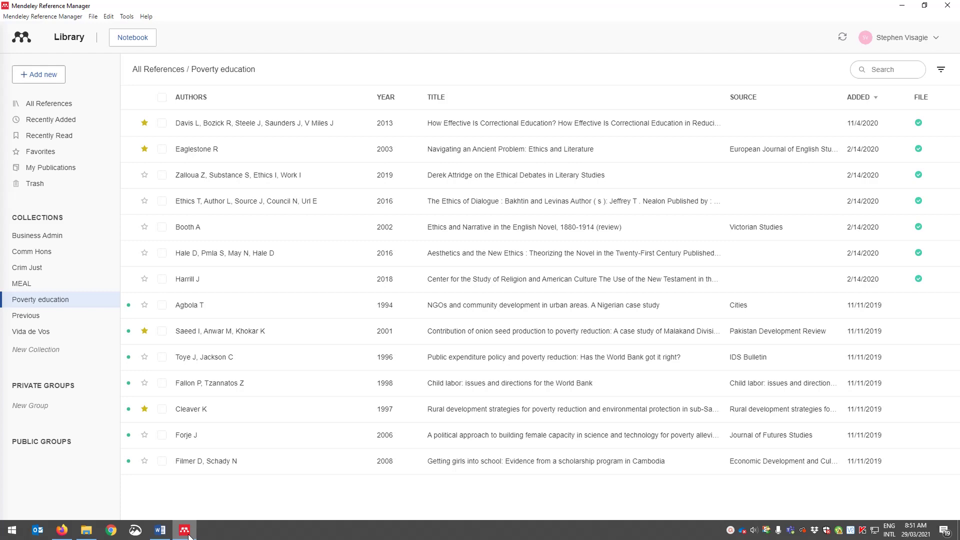
{"action": "left_click", "coordinate": [64, 533]}
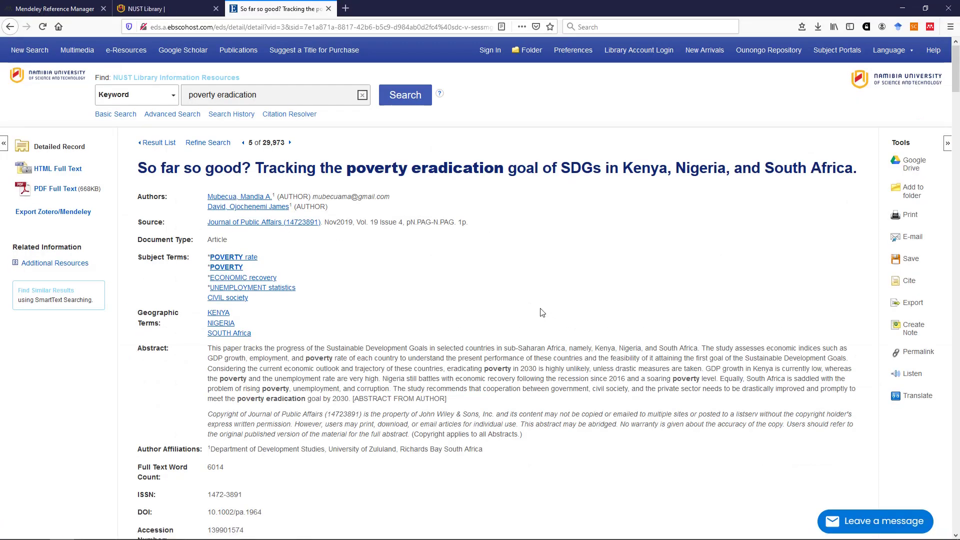
{"action": "left_click", "coordinate": [930, 27]}
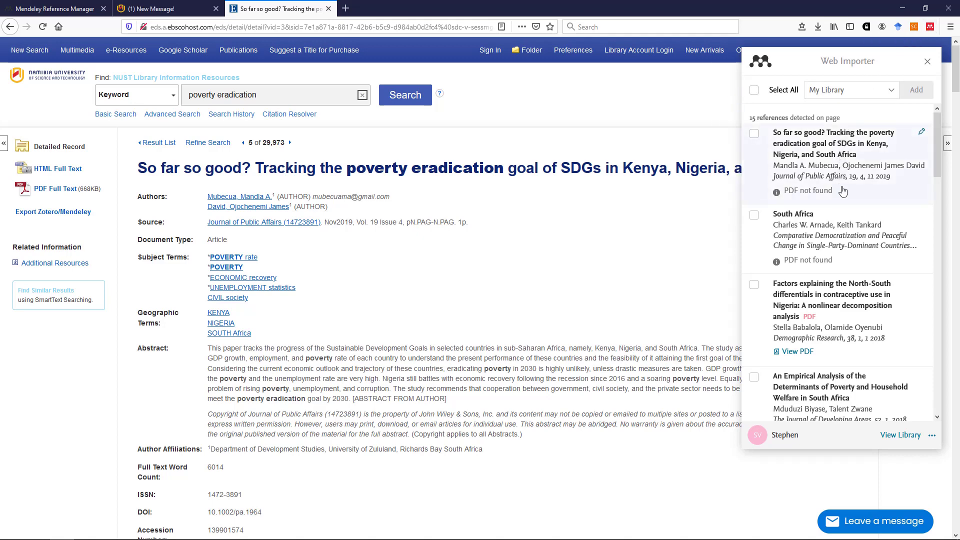
{"action": "scroll", "coordinate": [837, 212], "scroll_direction": "down", "scroll_amount": 5}
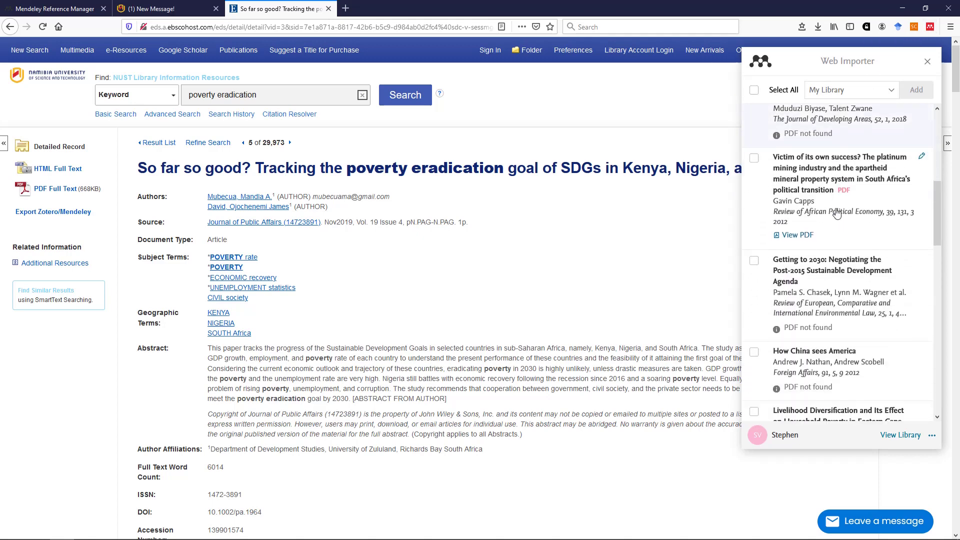
{"action": "scroll", "coordinate": [837, 212], "scroll_direction": "up", "scroll_amount": 5}
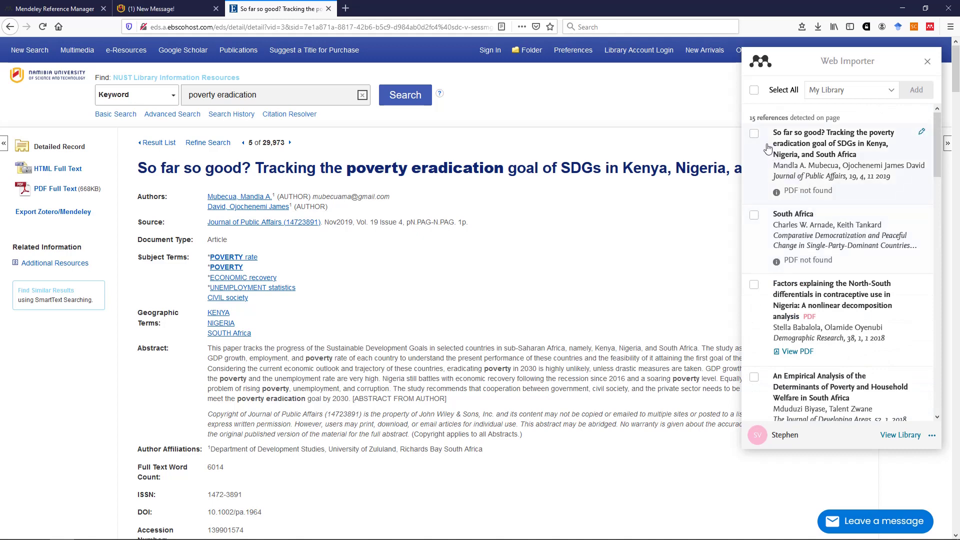
{"action": "left_click", "coordinate": [754, 134]}
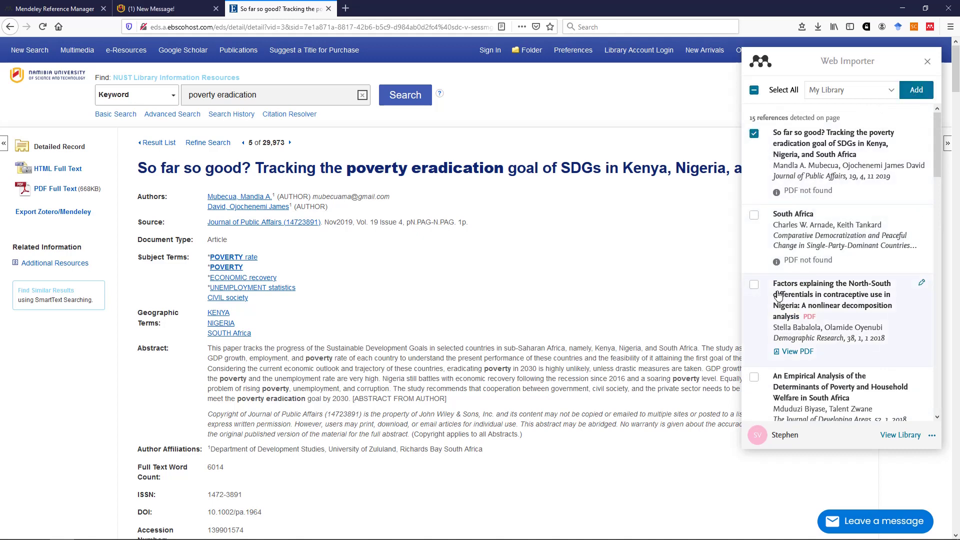
{"action": "left_click", "coordinate": [928, 62]}
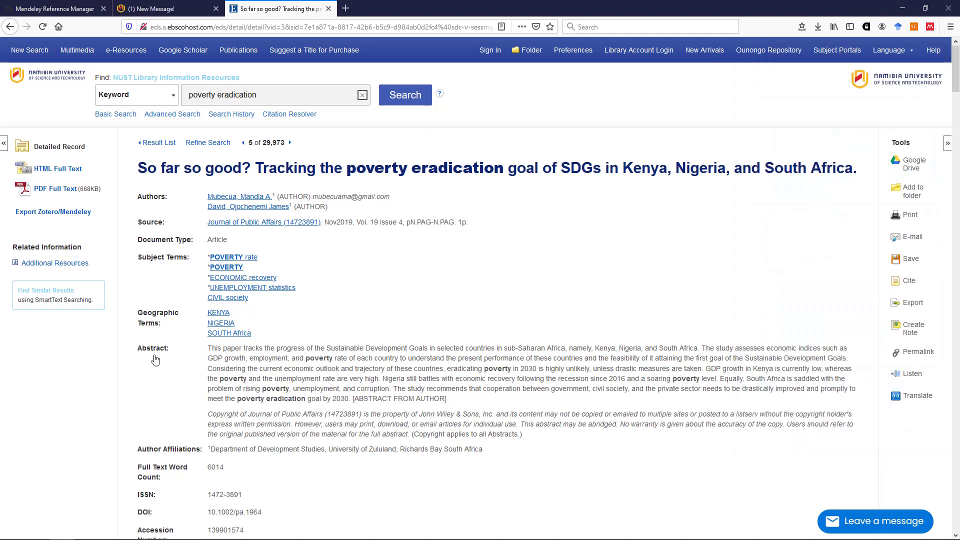
{"action": "left_click", "coordinate": [184, 531]}
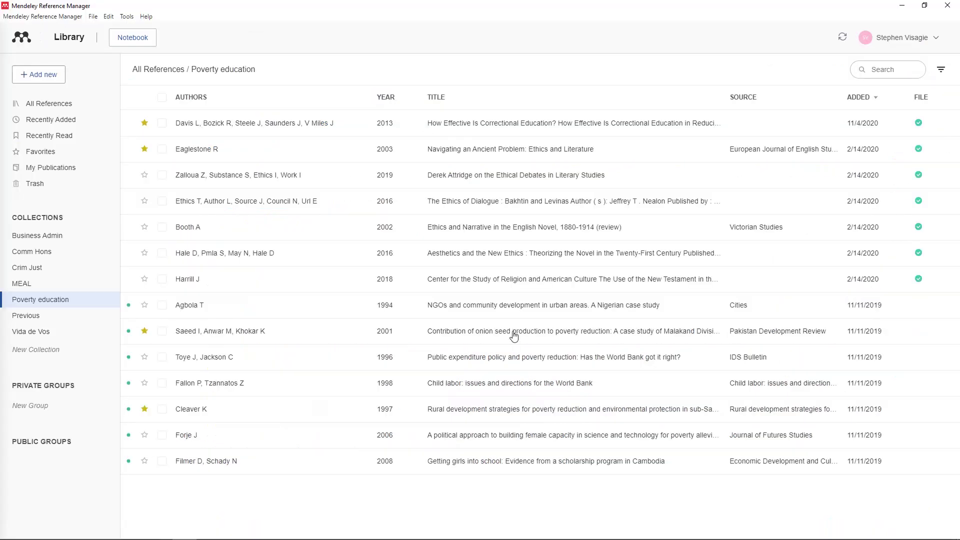